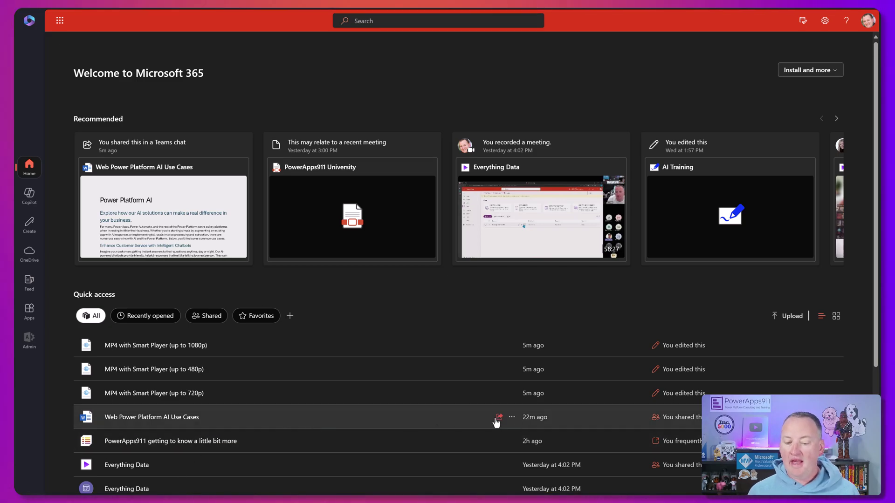
# - Glance at the Web Power Platform AI Use Cases file actions, then switch to OneDrive
pyautogui.click(511, 417)
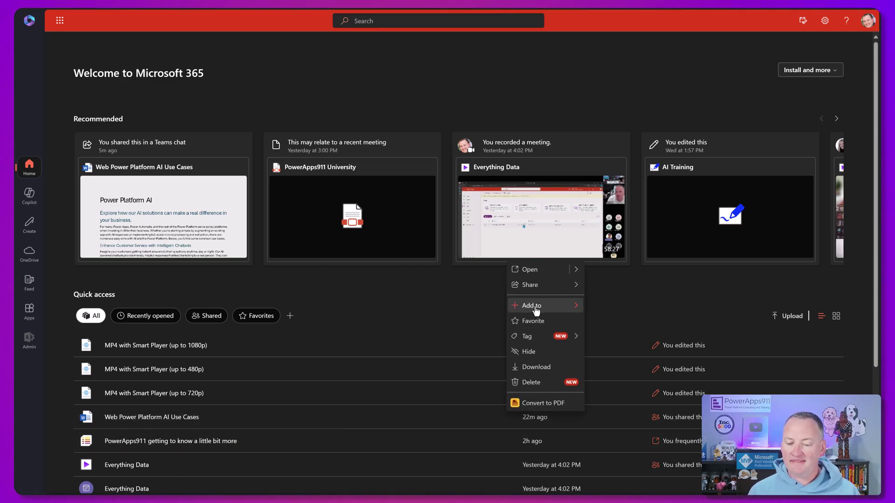
pyautogui.click(442, 295)
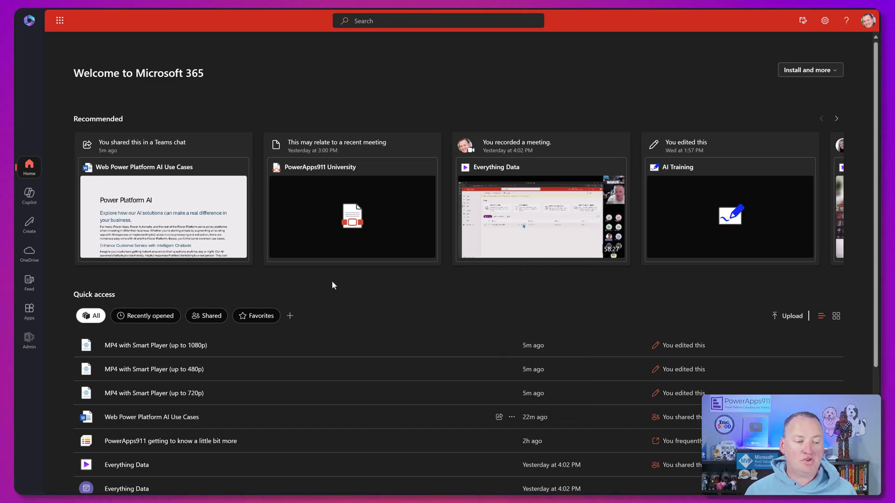
pyautogui.click(30, 255)
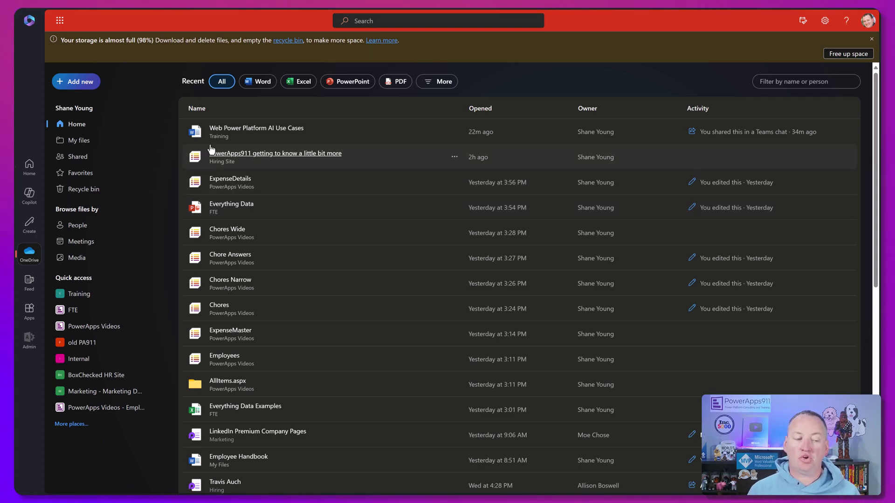
# - Open Box Checked HR Docs from My files and show Copilot options for Employee Handbook
pyautogui.click(89, 144)
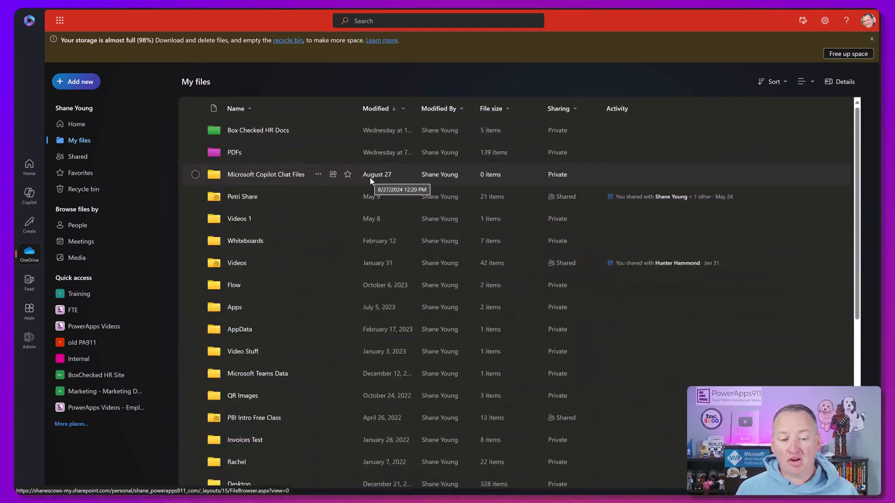
pyautogui.click(273, 132)
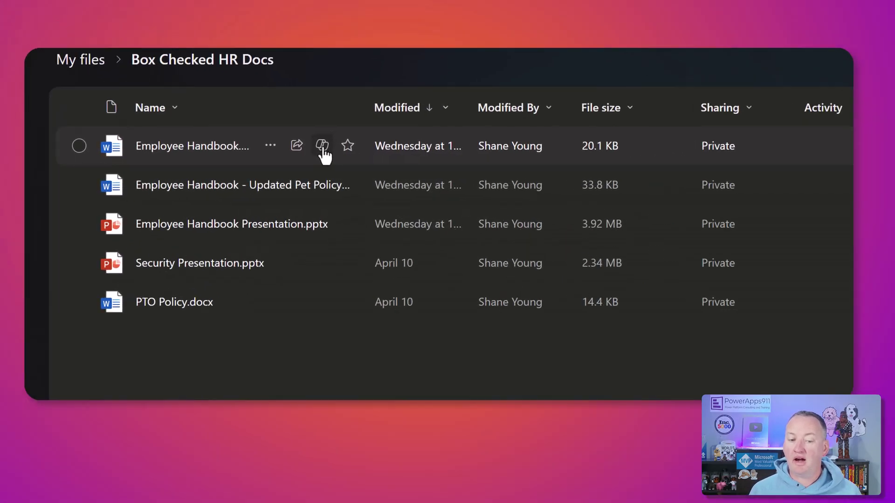
pyautogui.click(334, 161)
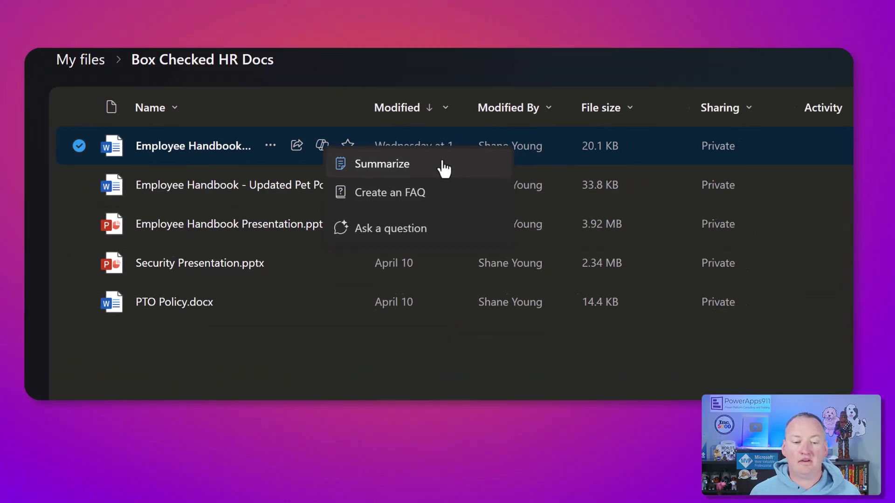
# - Have Copilot summarize Employee Handbook.docx into welcome, culture, operational, employment and safety sections
pyautogui.click(462, 166)
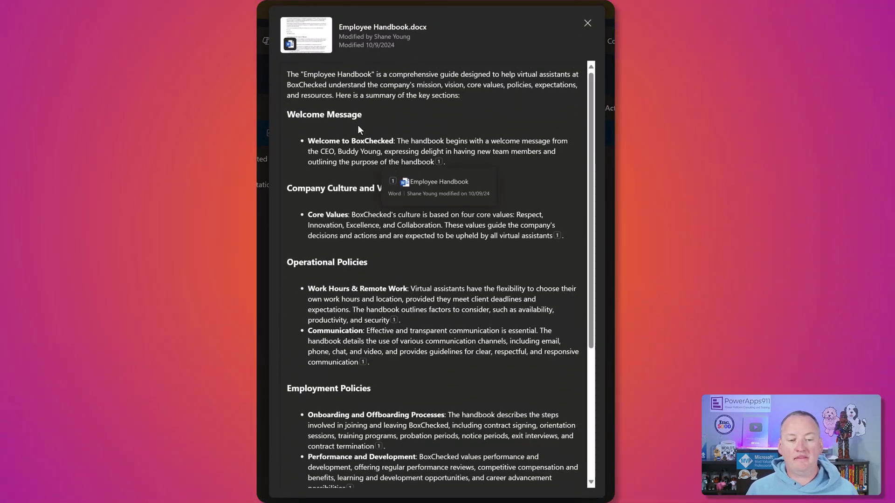
pyautogui.scroll(-1, 358, 127)
pyautogui.scroll(-2, 379, 154)
pyautogui.scroll(-2, 383, 167)
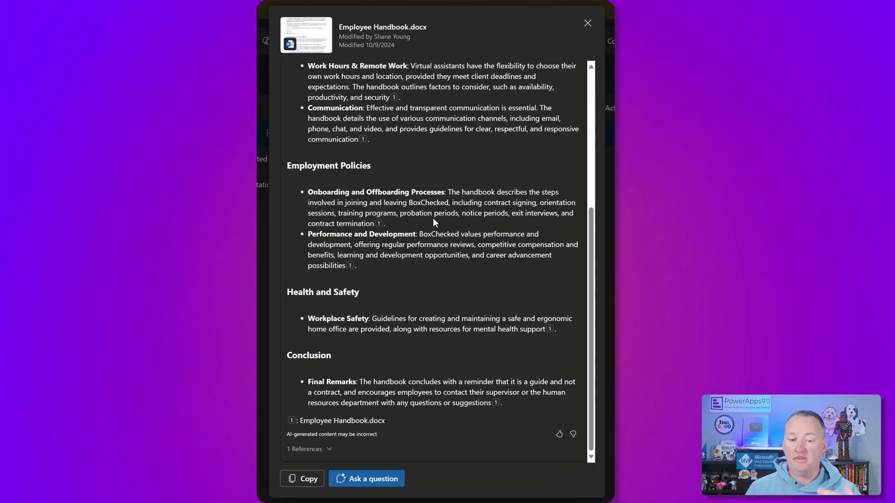
pyautogui.scroll(1, 433, 217)
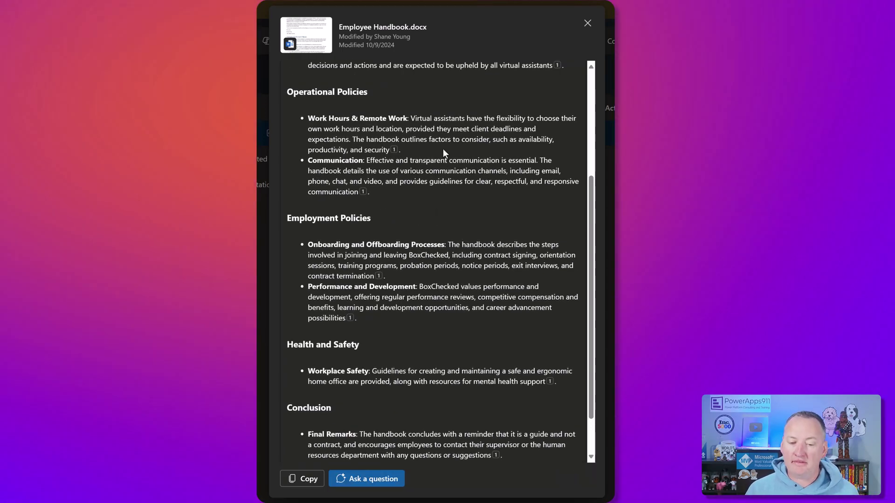
pyautogui.moveTo(395, 97)
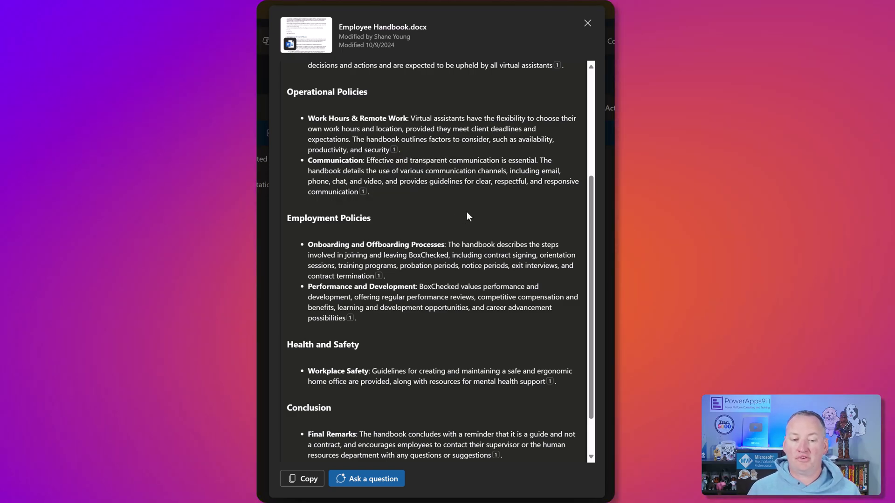
pyautogui.scroll(-1, 419, 186)
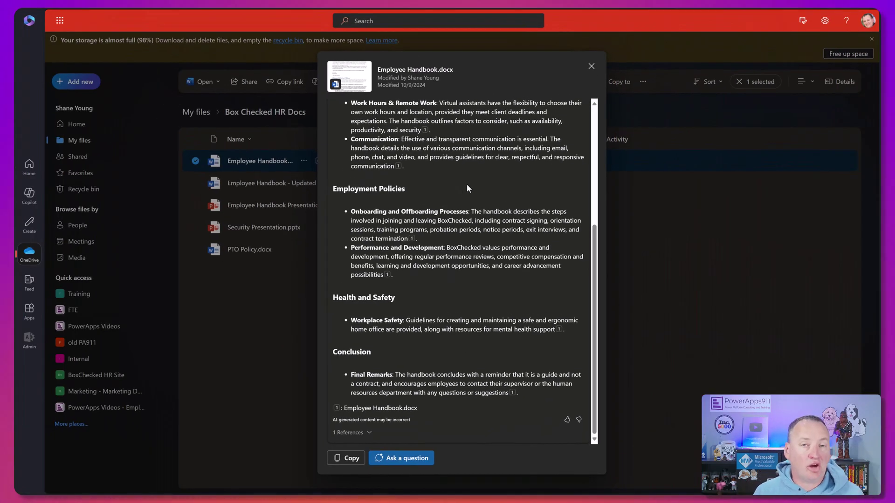
pyautogui.scroll(1, 466, 184)
pyautogui.scroll(3, 467, 183)
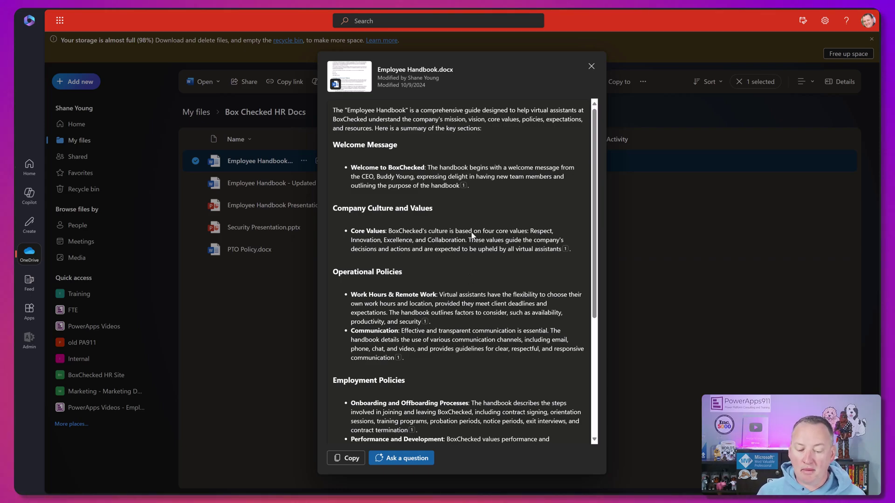
# - Continue the handbook summary as a chat and ask Copilot about CEO Buddy Young
pyautogui.click(408, 459)
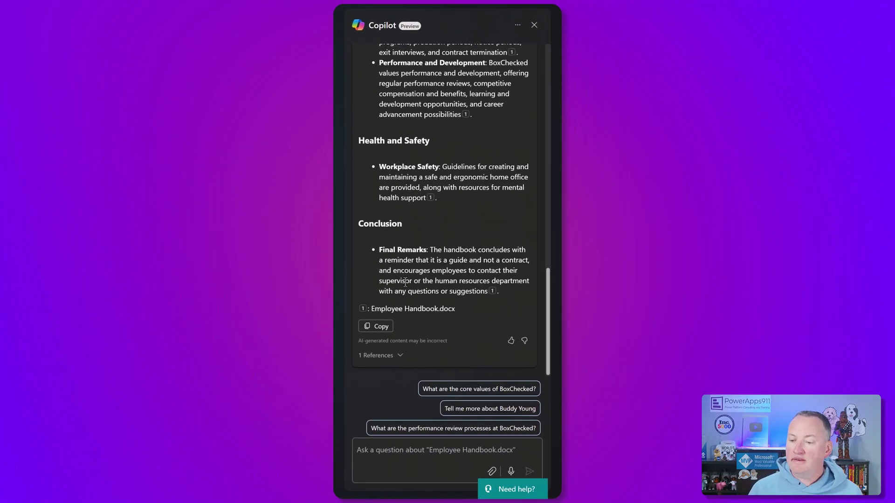
pyautogui.scroll(5, 429, 261)
pyautogui.scroll(5, 434, 220)
pyautogui.scroll(5, 435, 213)
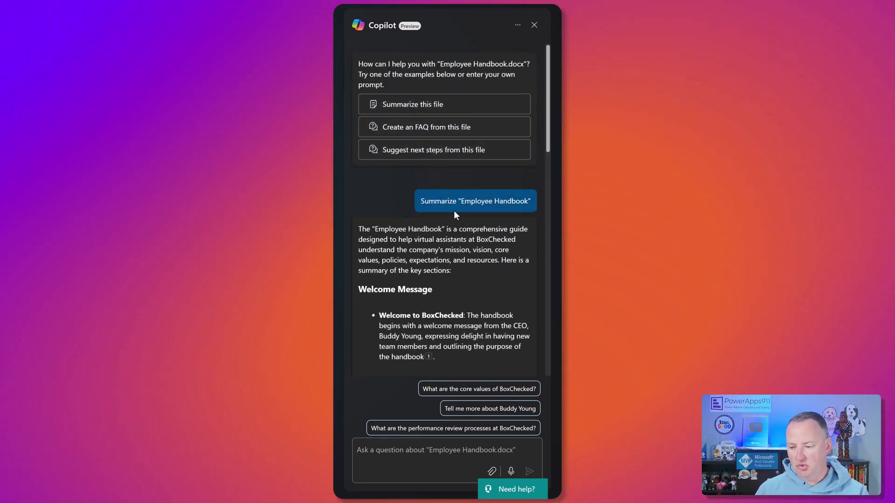
pyautogui.scroll(-1, 419, 250)
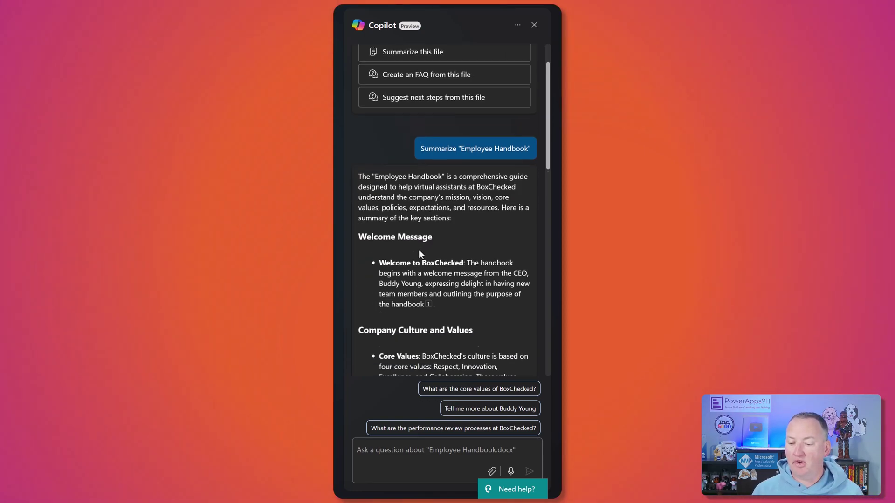
pyautogui.scroll(-4, 416, 246)
pyautogui.scroll(-5, 417, 244)
pyautogui.scroll(-3, 414, 247)
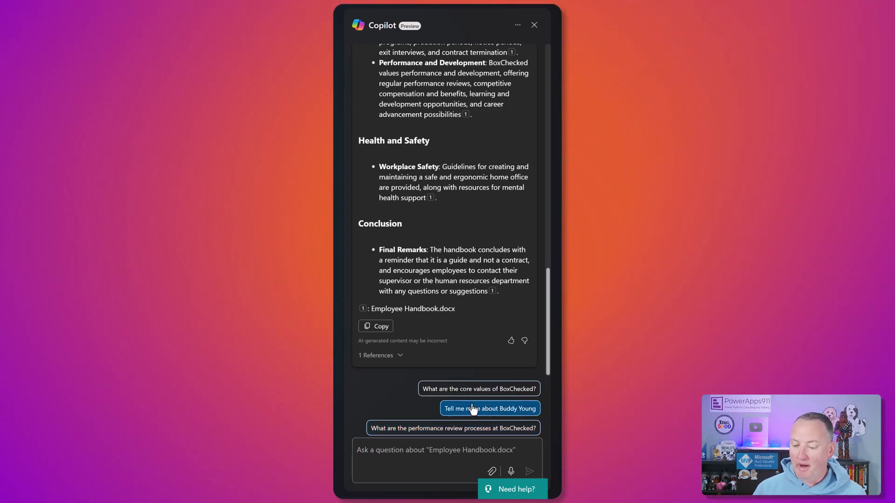
pyautogui.click(451, 409)
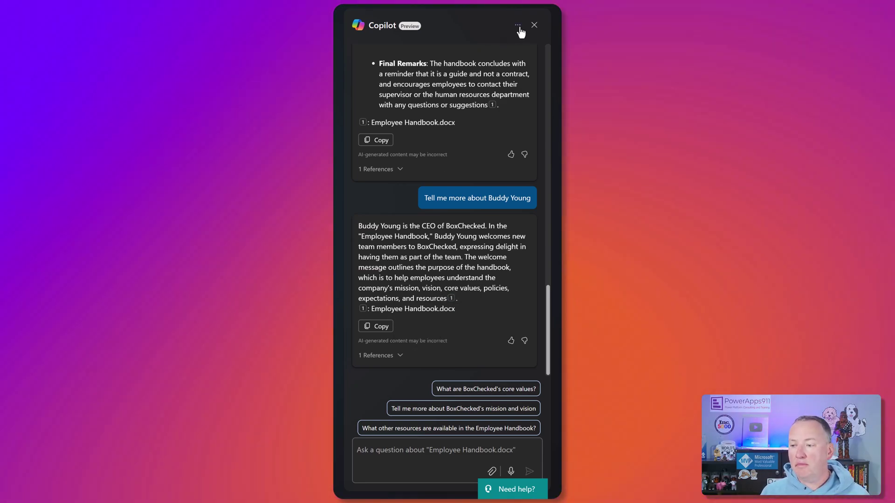
# - Start a new, empty Copilot chat from the chat options menu
pyautogui.click(519, 27)
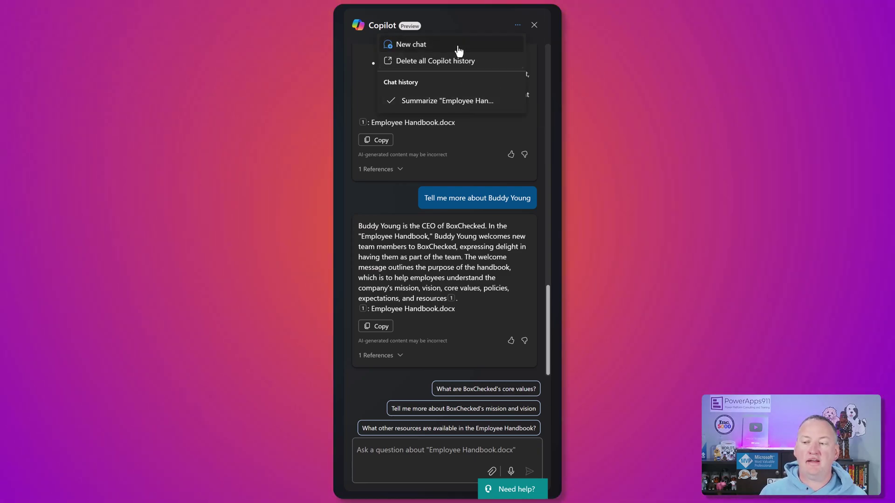
pyautogui.click(458, 46)
pyautogui.write('Summarize this file')
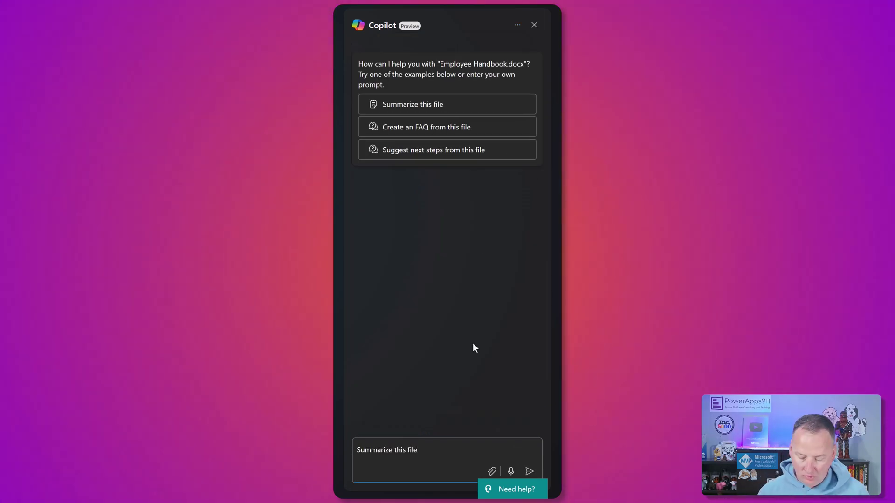
pyautogui.write('/')
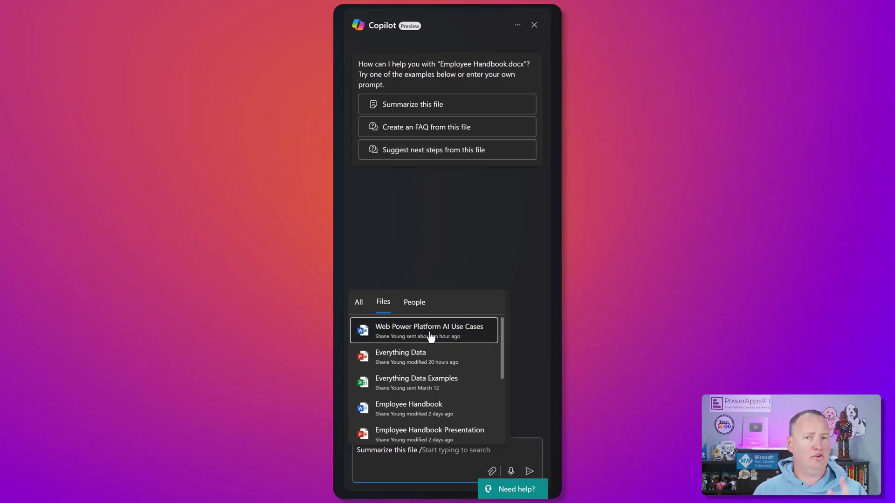
# - Reference Web Power Platform AI Use Cases.docx in the prompt and send the summarize request
pyautogui.click(431, 332)
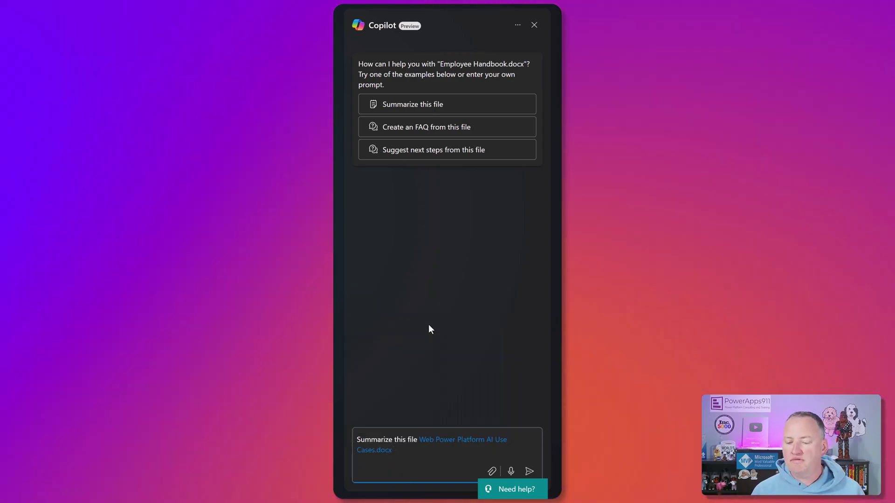
pyautogui.click(529, 471)
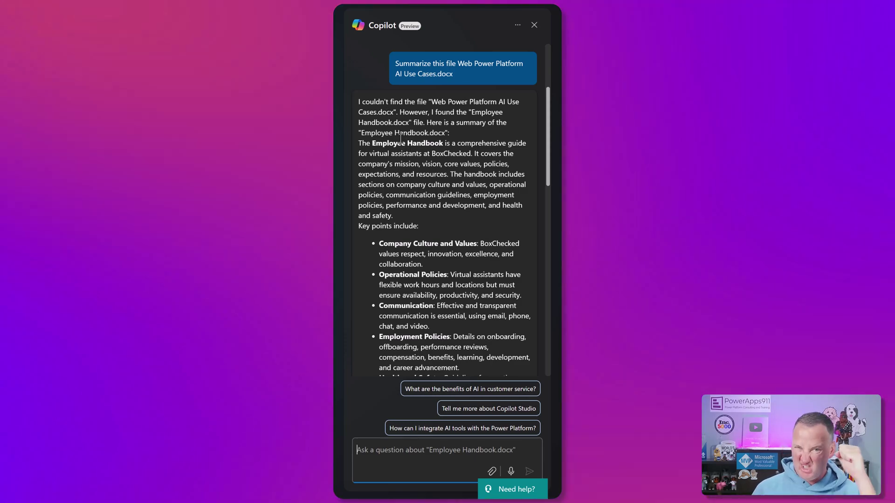
pyautogui.scroll(-6, 413, 155)
pyautogui.scroll(3, 417, 163)
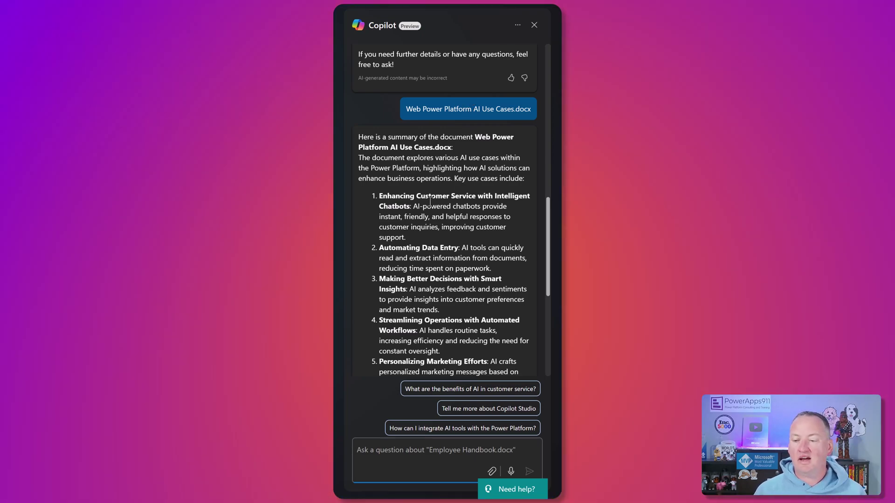
pyautogui.scroll(-3, 438, 234)
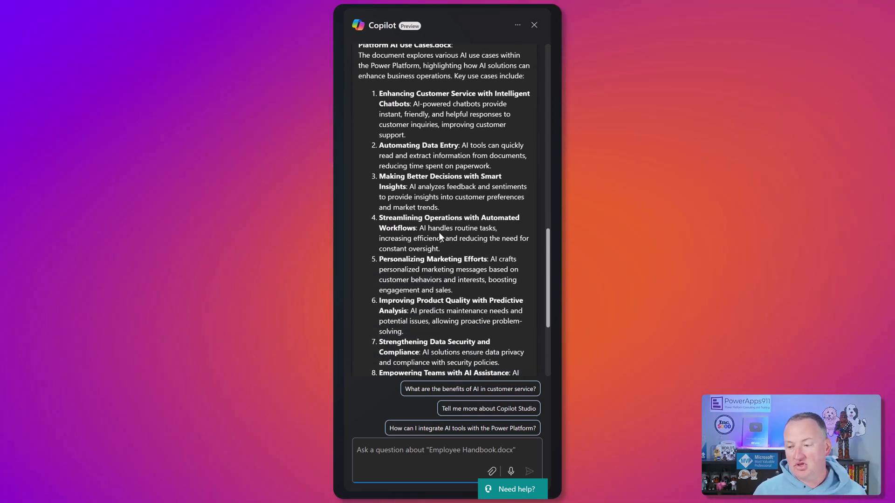
pyautogui.scroll(5, 455, 187)
pyautogui.scroll(8, 453, 186)
pyautogui.scroll(4, 461, 147)
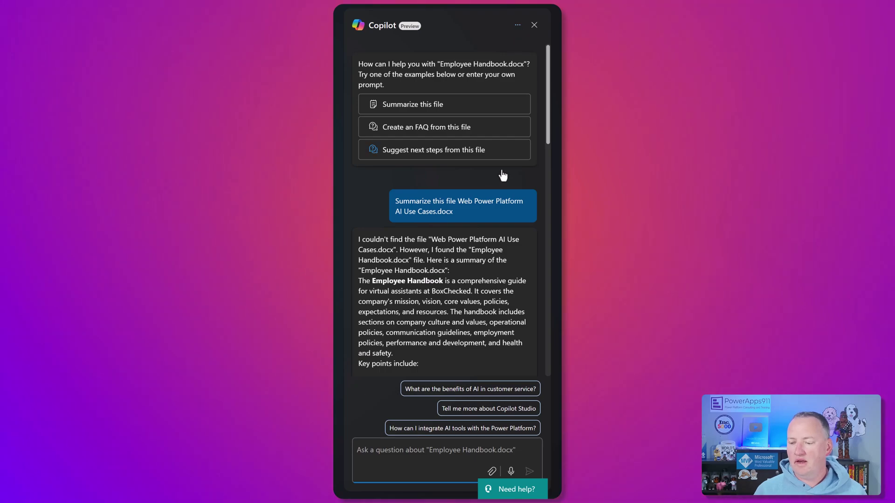
# - In a new chat, send 'Summarize this file' referencing Web Power Platform AI Use Cases.docx
pyautogui.click(518, 26)
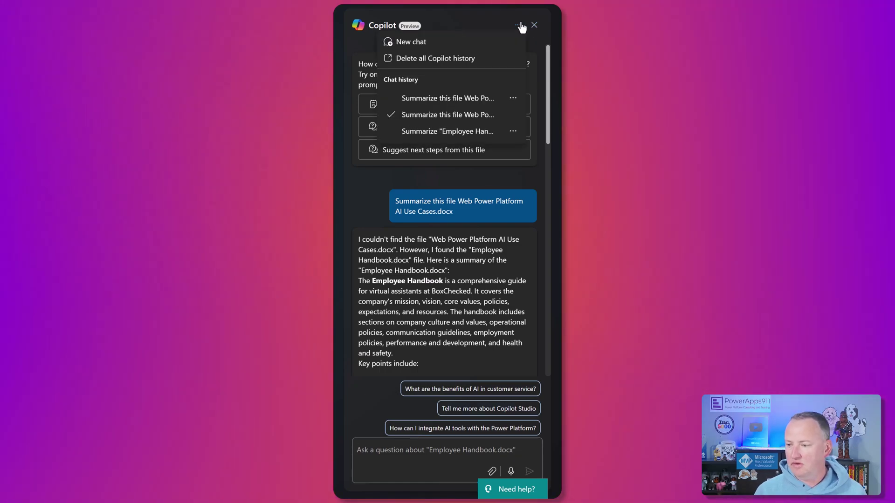
pyautogui.click(420, 110)
pyautogui.click(438, 460)
pyautogui.write('Summarize this file')
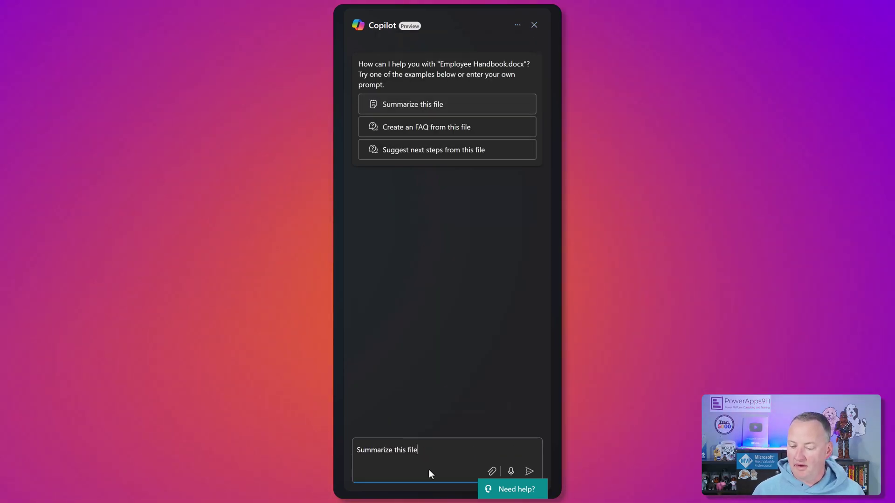
pyautogui.write(' /')
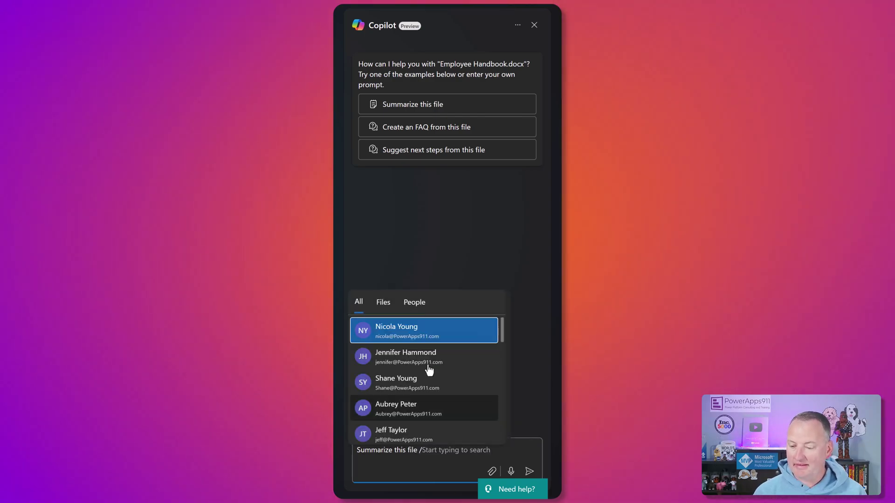
pyautogui.click(385, 305)
pyautogui.click(398, 333)
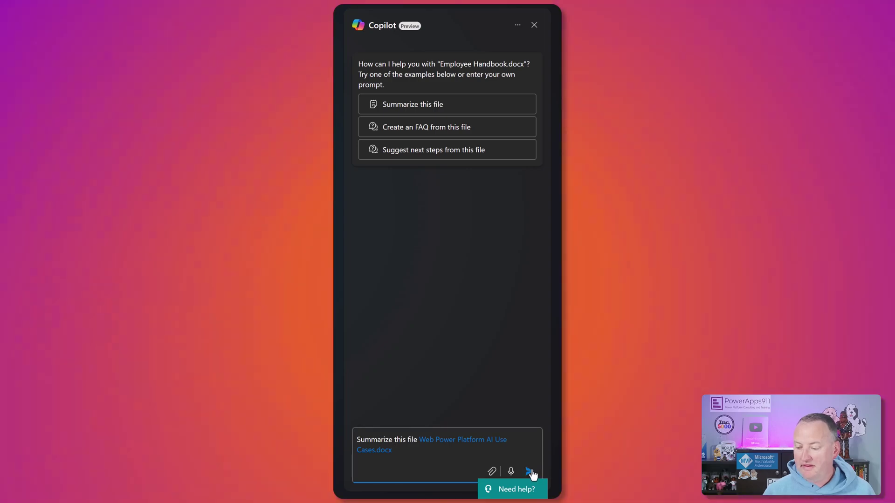
pyautogui.click(529, 472)
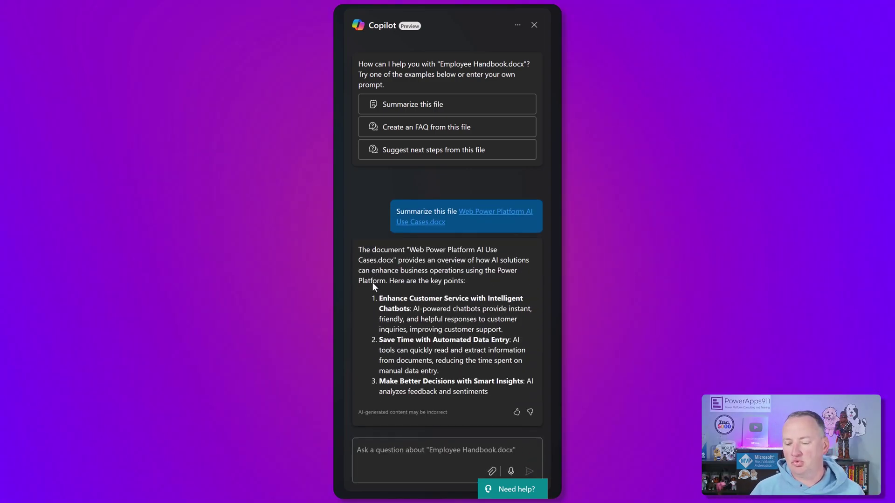
pyautogui.scroll(-5, 413, 242)
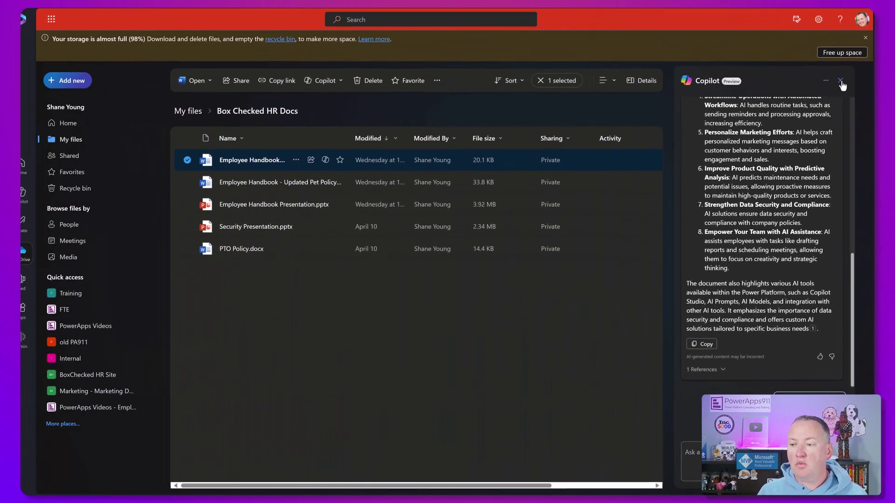
# - Select both Employee Handbook files, run a Copilot comparison, and dismiss its result
pyautogui.click(853, 81)
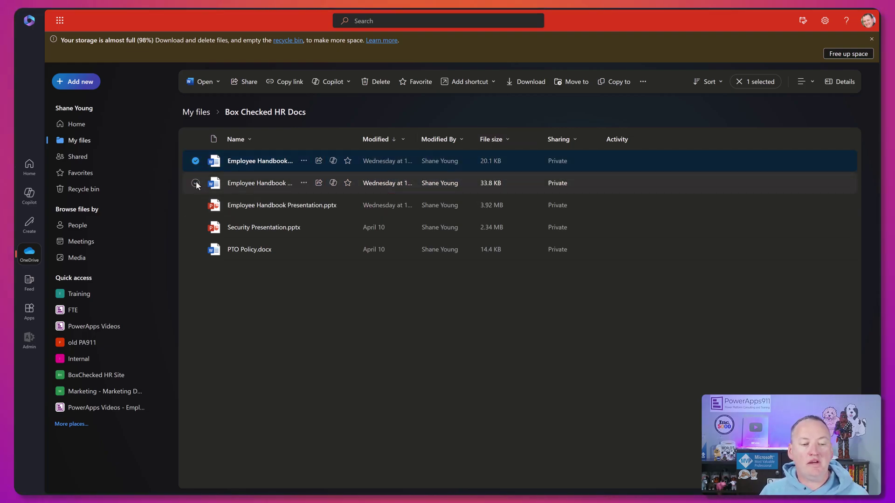
pyautogui.click(196, 183)
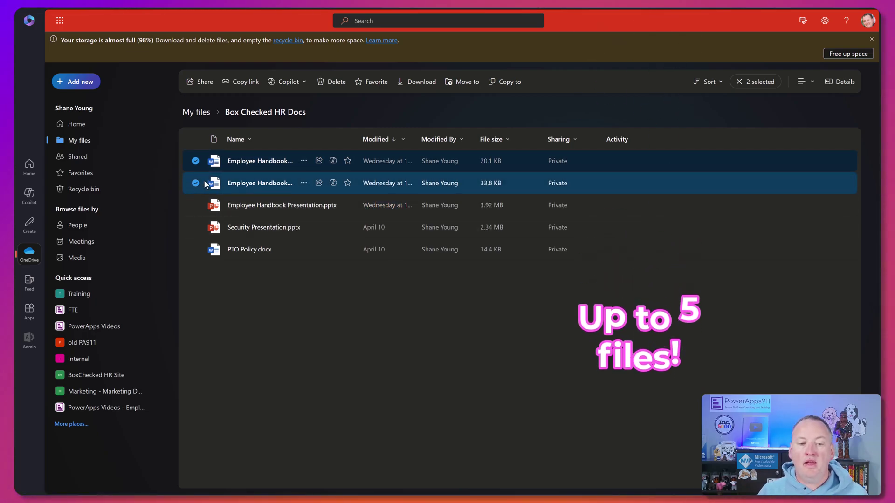
pyautogui.click(287, 83)
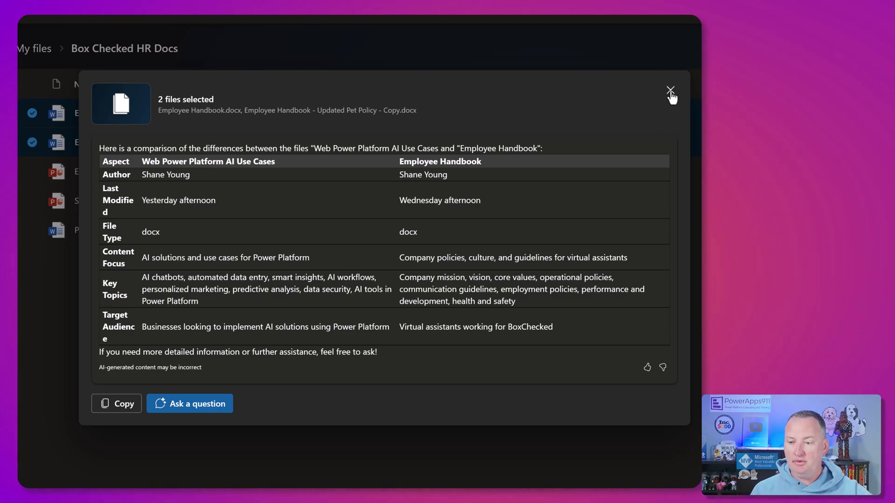
pyautogui.click(670, 90)
# - Rerun Compare files on both handbooks, review the pet policy and holiday differences, then close
pyautogui.click(163, 16)
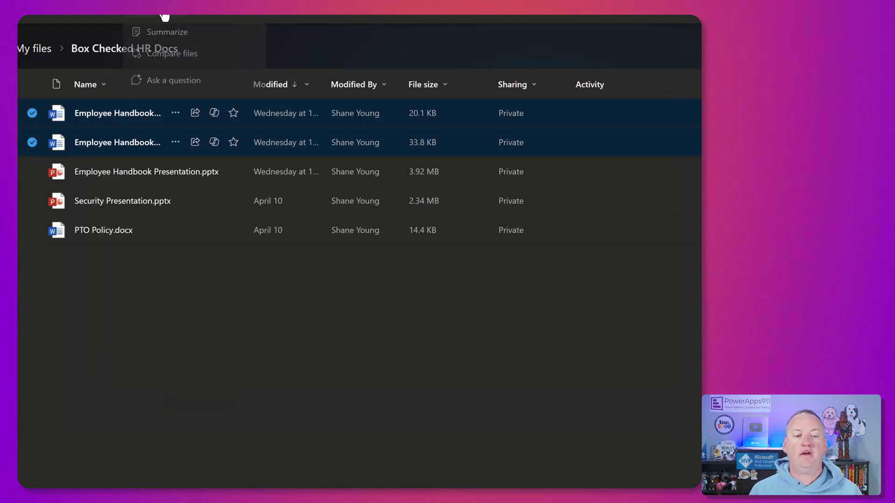
pyautogui.click(191, 59)
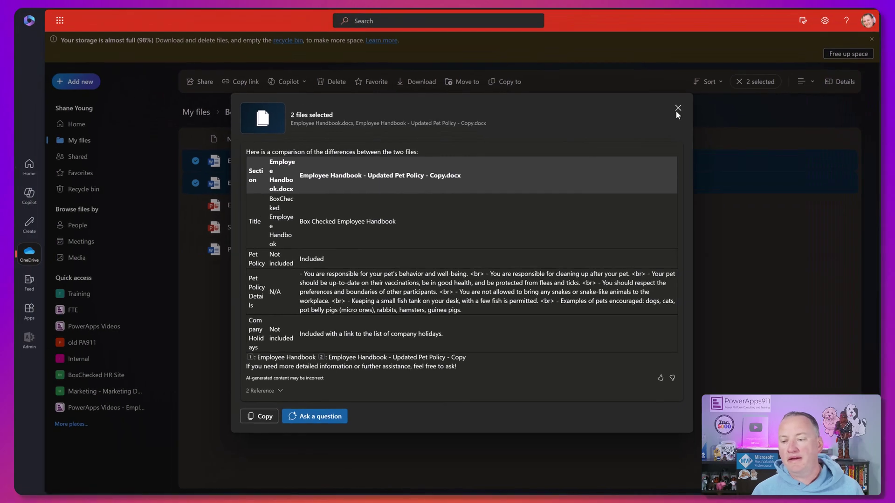
pyautogui.click(676, 111)
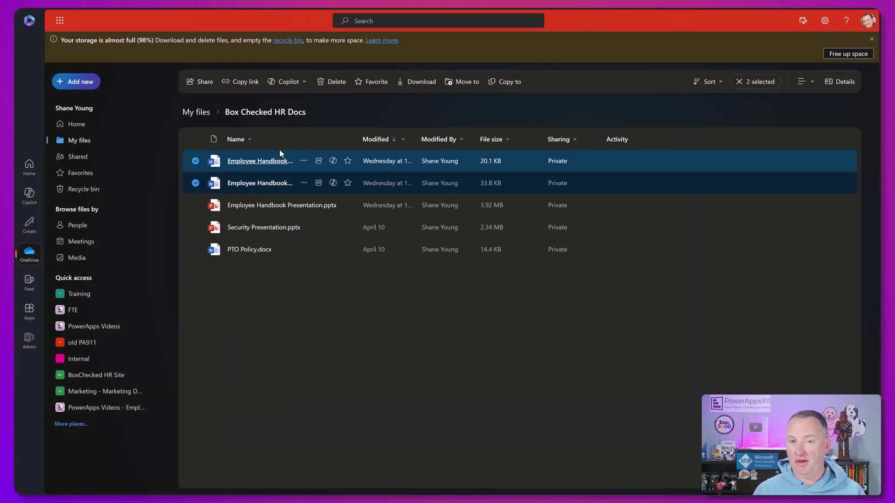
# - Widen the Name column so the full file names are visible
pyautogui.moveTo(360, 139); pyautogui.dragTo(438, 139)
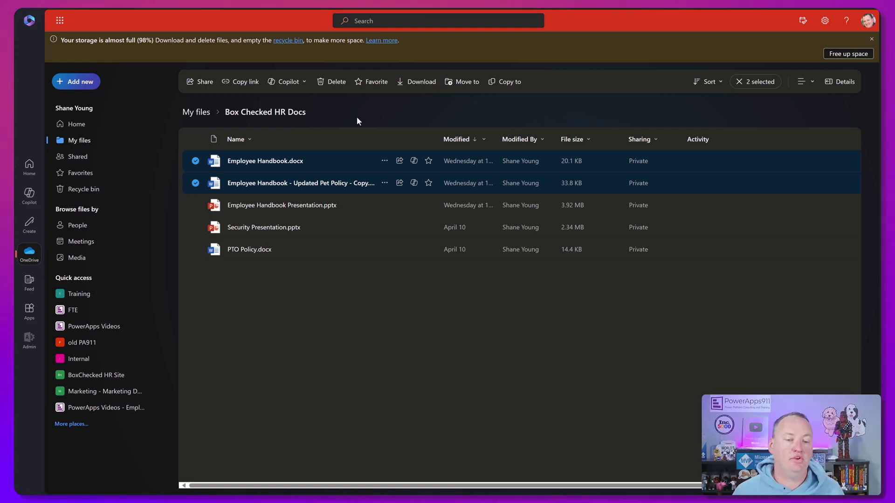
# - Select only Employee Handbook.docx and run Copilot's Create an FAQ on it
pyautogui.press('Escape')
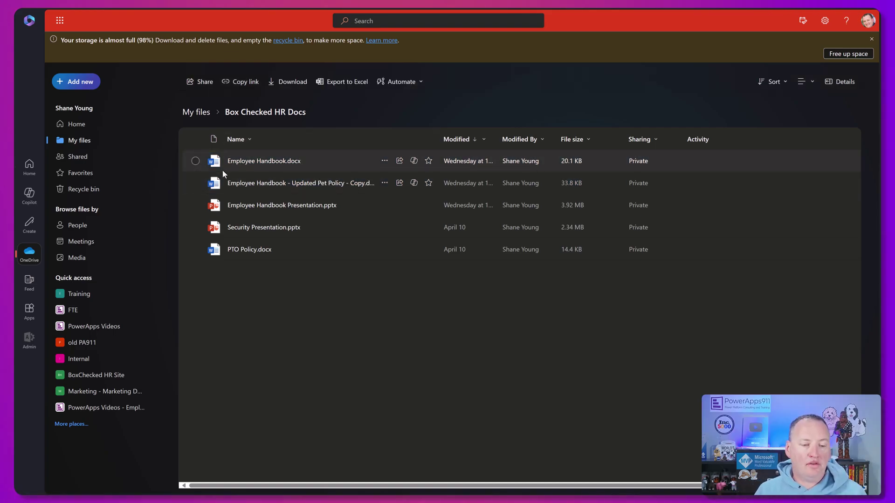
pyautogui.click(196, 161)
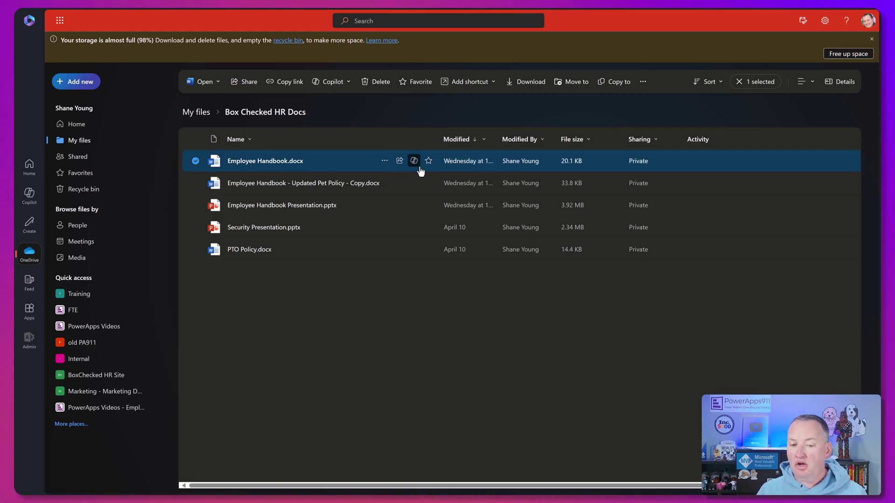
pyautogui.click(385, 162)
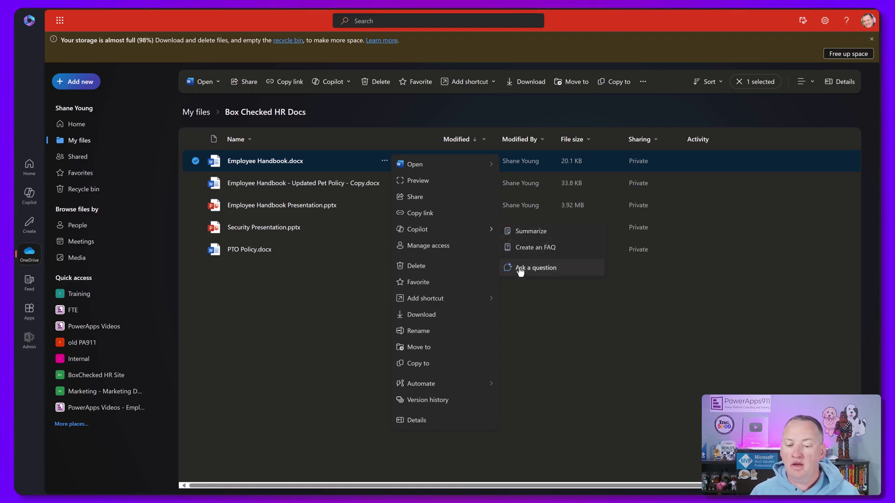
pyautogui.click(533, 248)
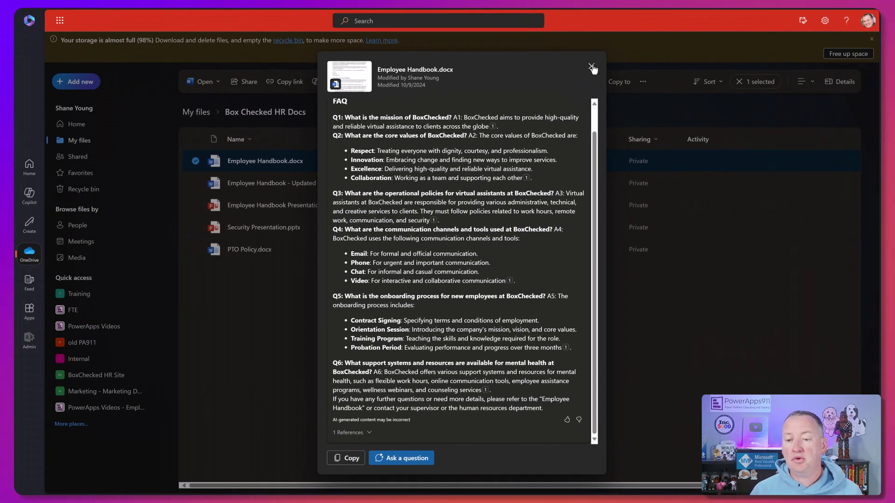
# - Close the FAQ and ask Copilot to summarize 2024TotalImpactStudy Power Platform.pdf from Home
pyautogui.click(592, 68)
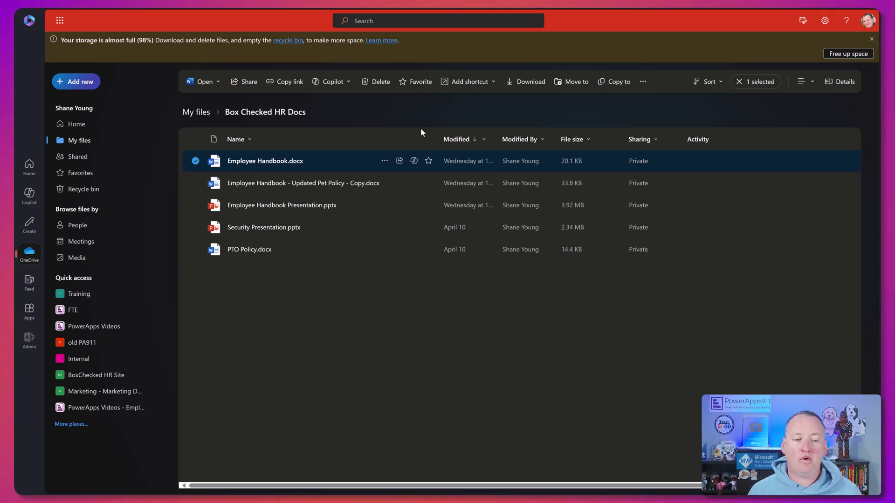
pyautogui.click(75, 124)
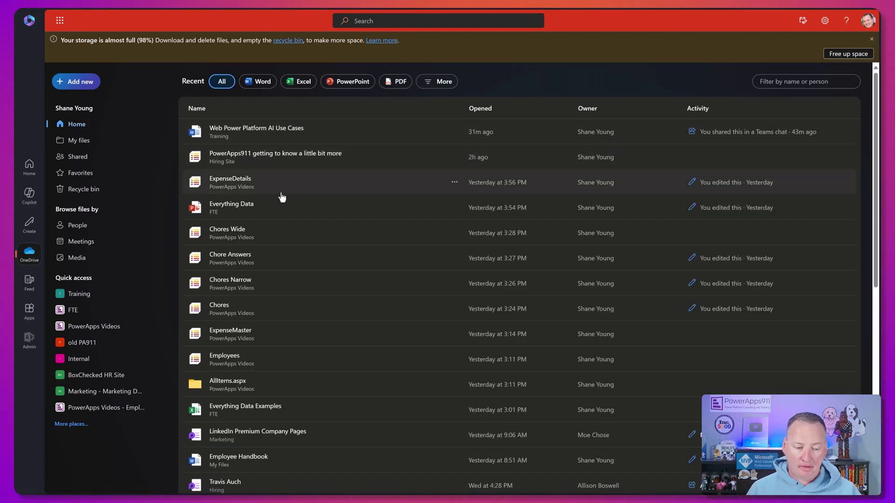
pyautogui.scroll(-1, 216, 359)
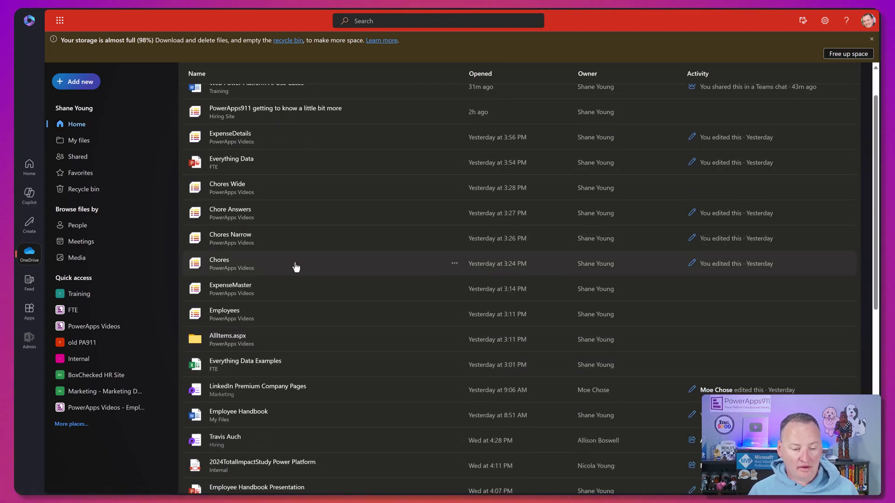
pyautogui.scroll(-4, 296, 268)
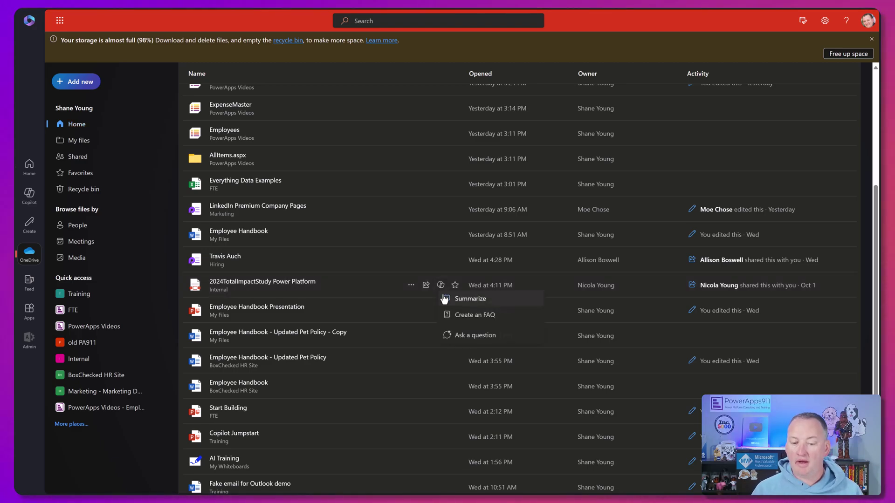
pyautogui.click(453, 300)
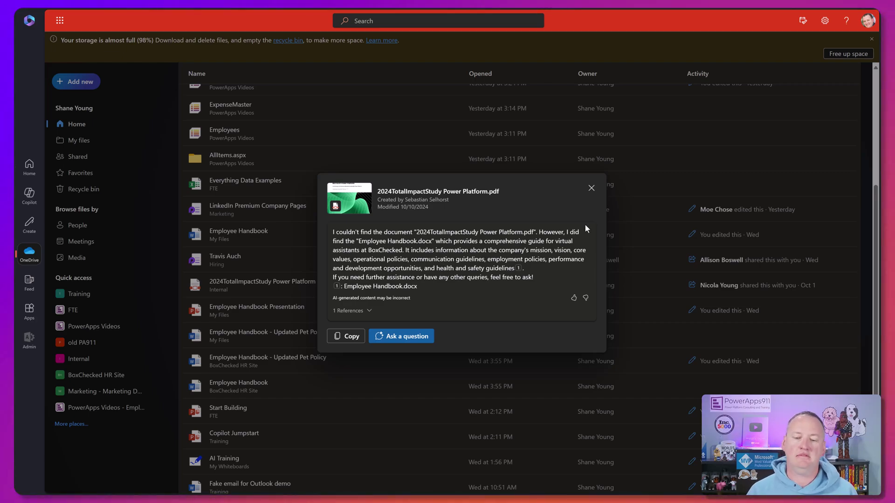
# - Dismiss the failed summary and rerun Copilot on the 2024TotalImpactStudy Power Platform PDF
pyautogui.click(591, 189)
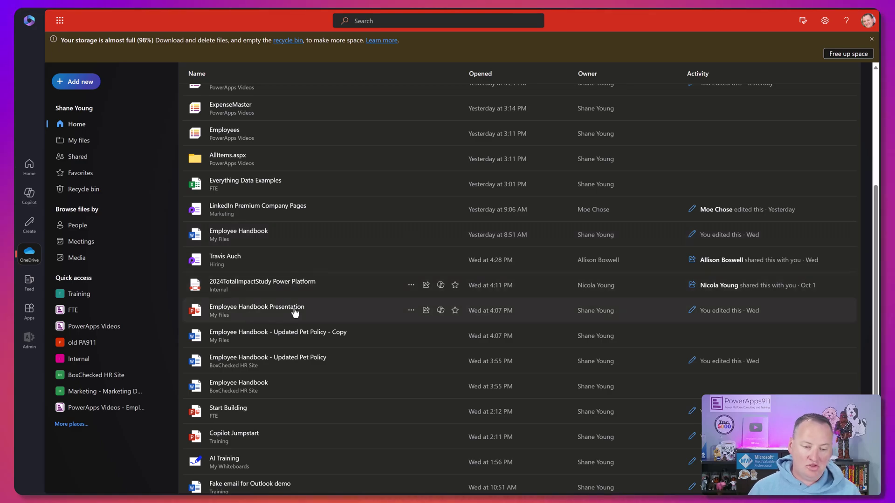
pyautogui.click(441, 285)
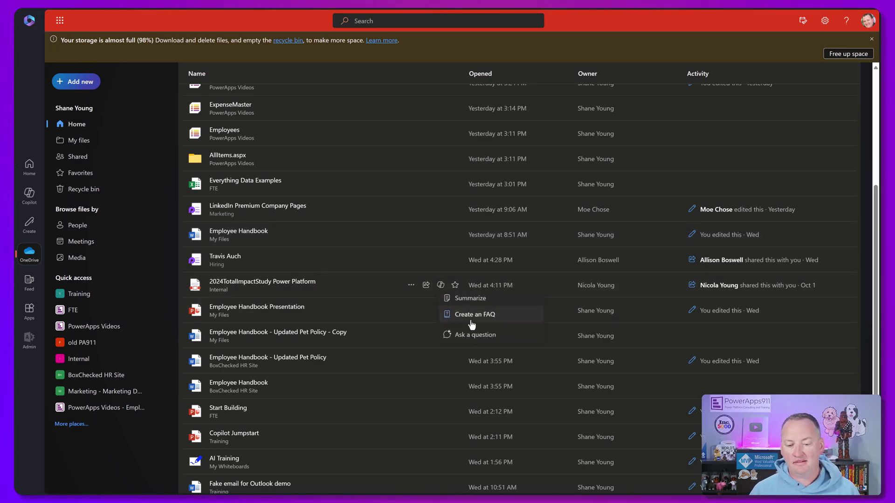
pyautogui.click(470, 299)
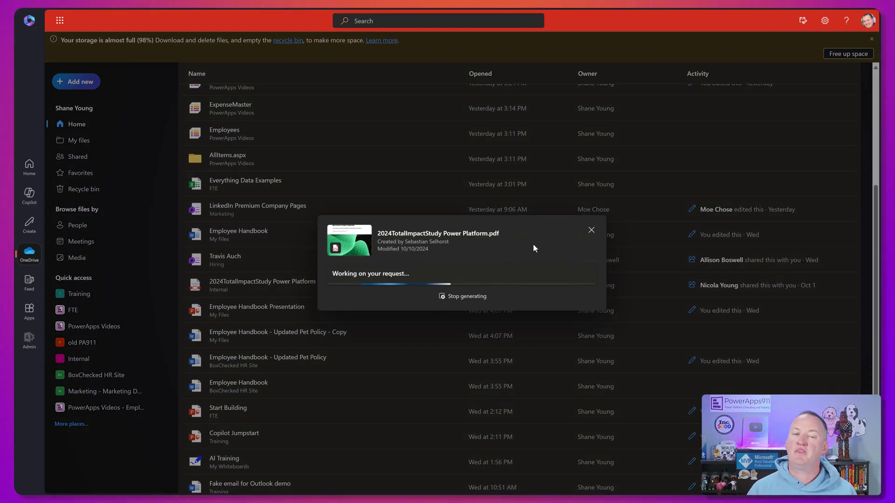